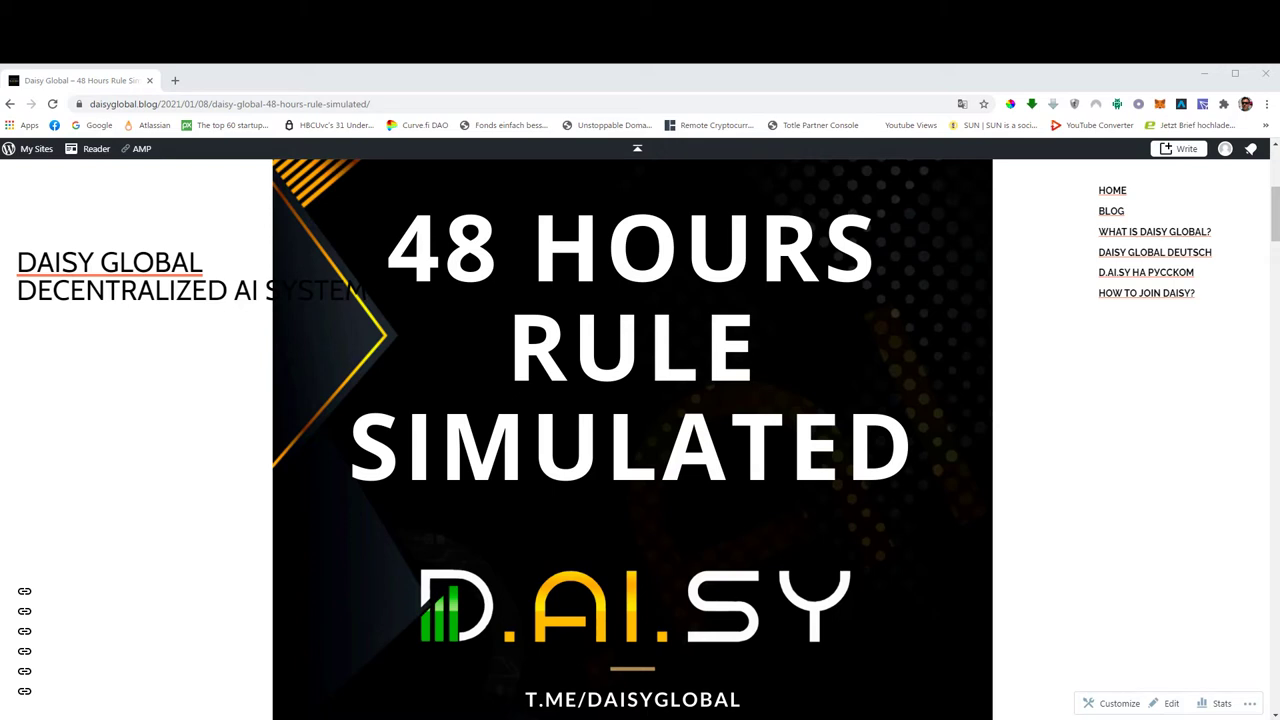
- Scroll the '48 Hours Rule Simulated' post past the banner to its matrix generation bonus table
scroll(808, 427, down, 4)
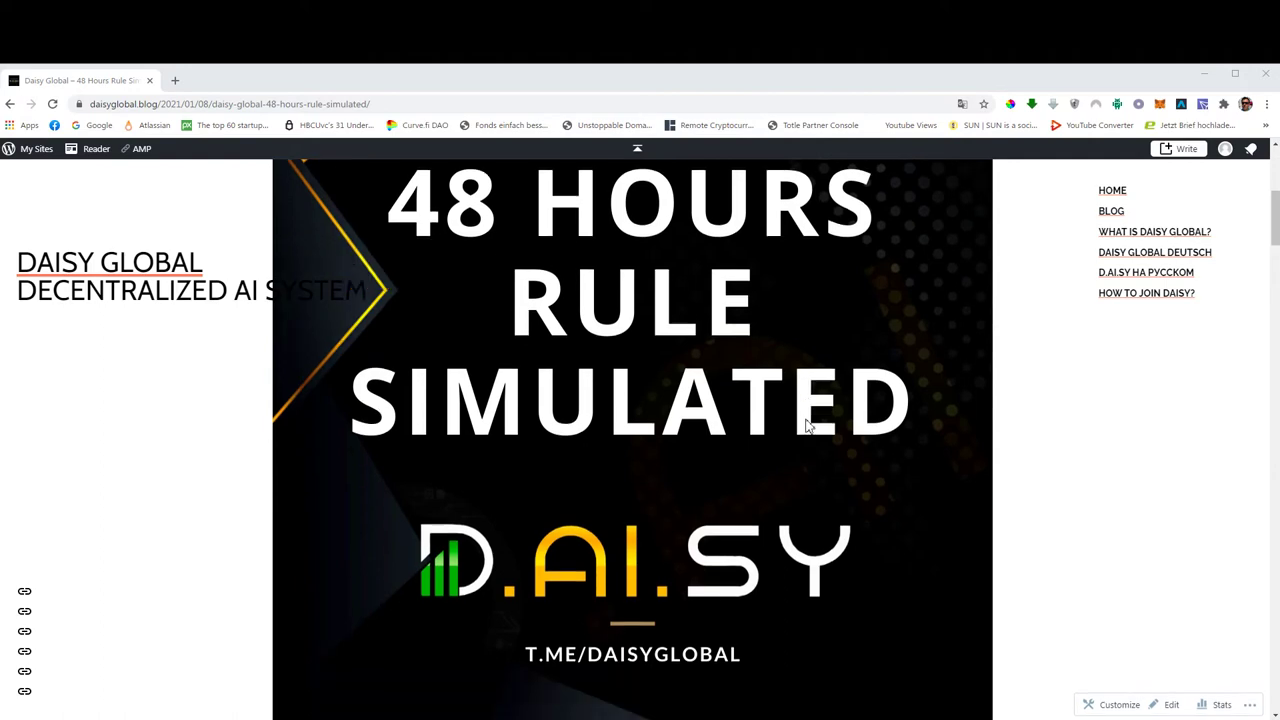
scroll(808, 427, down, 2)
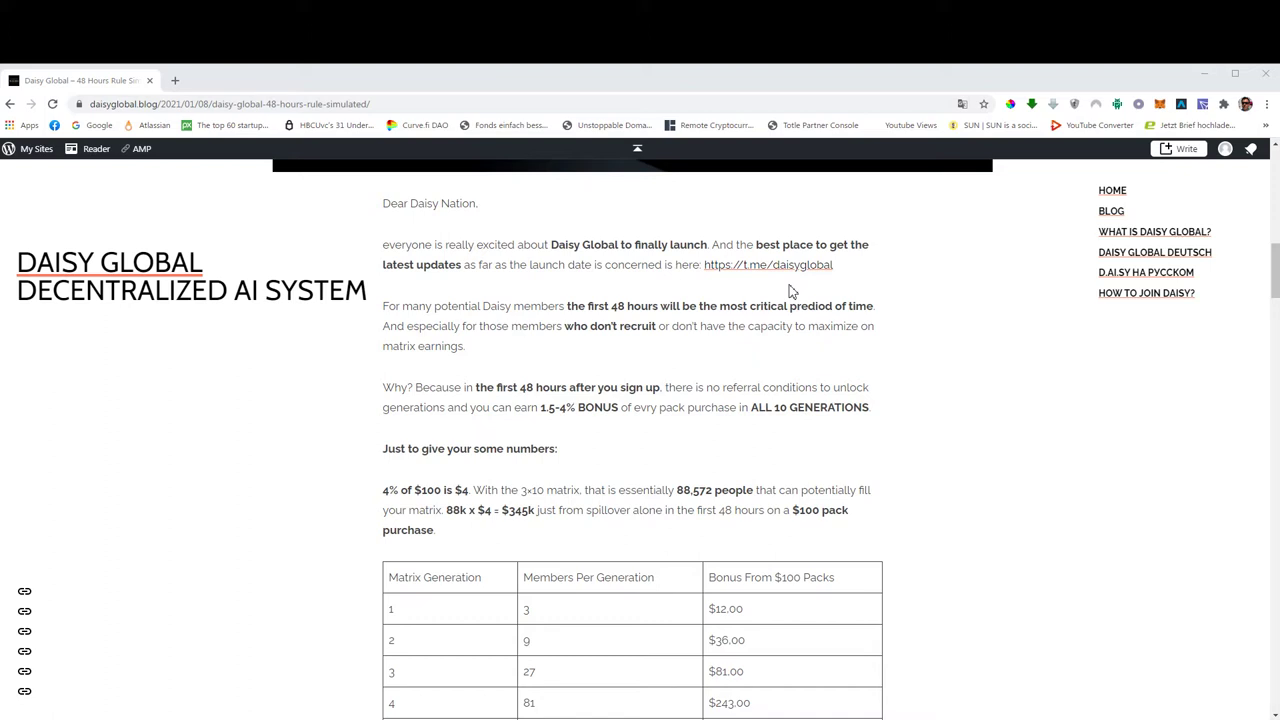
scroll(769, 393, down, 1)
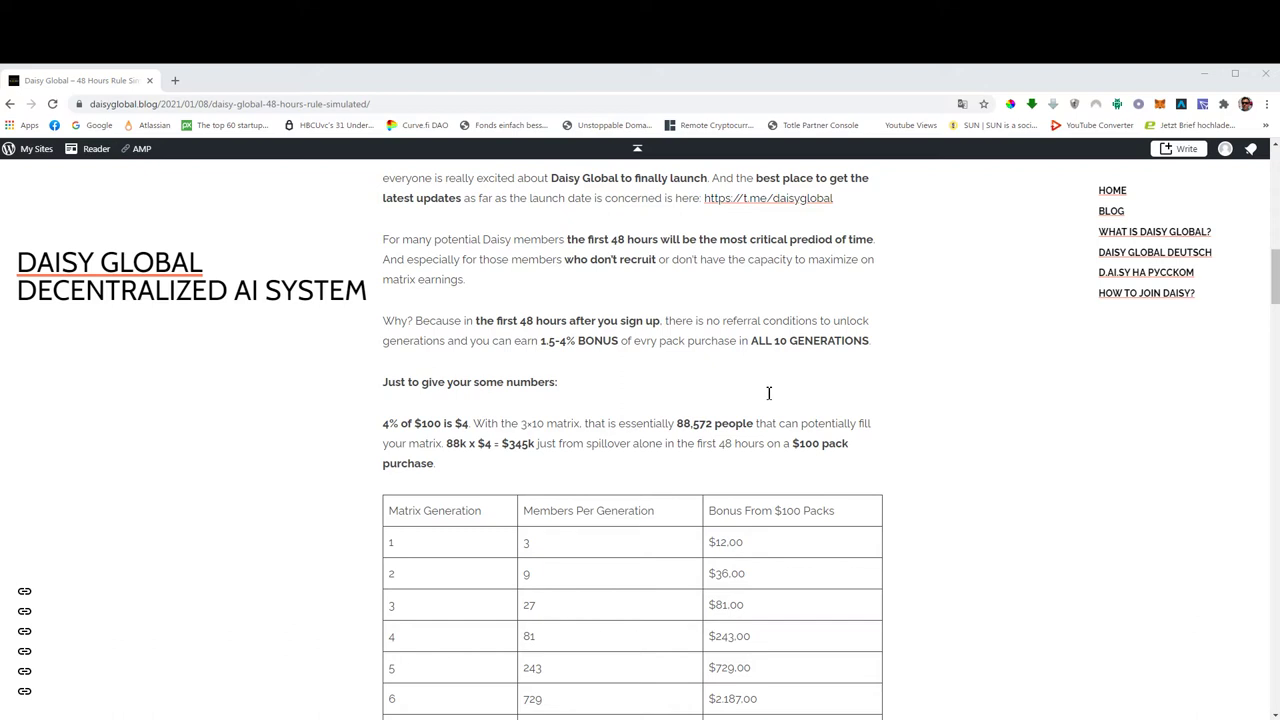
- Scroll down the table and highlight its $344.460.00 TOTAL bonus figure
scroll(612, 393, down, 1)
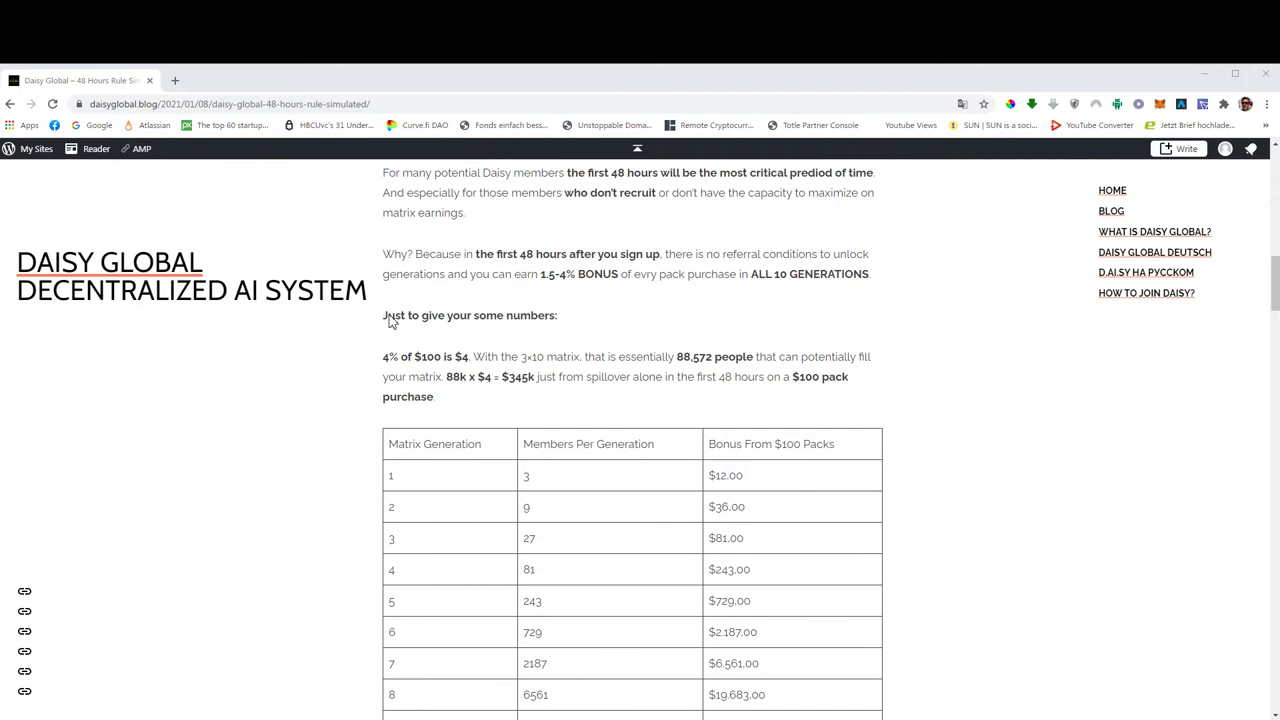
scroll(494, 330, down, 1)
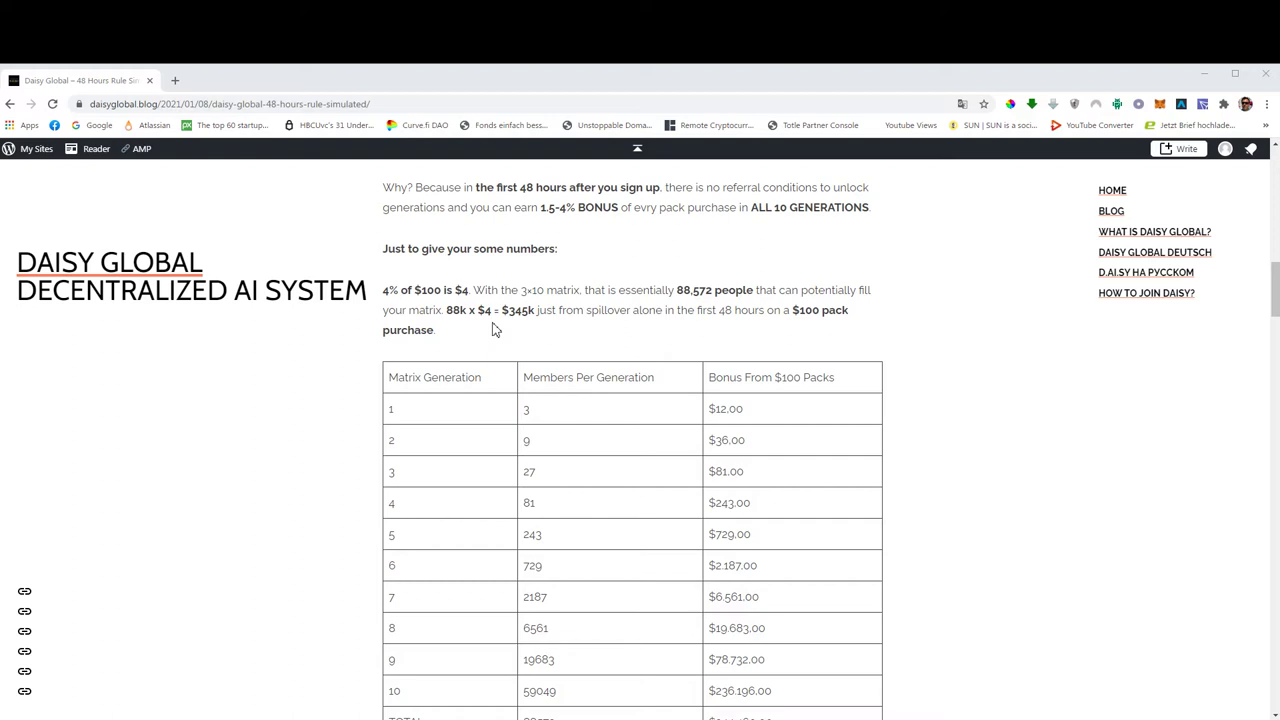
scroll(492, 330, down, 1)
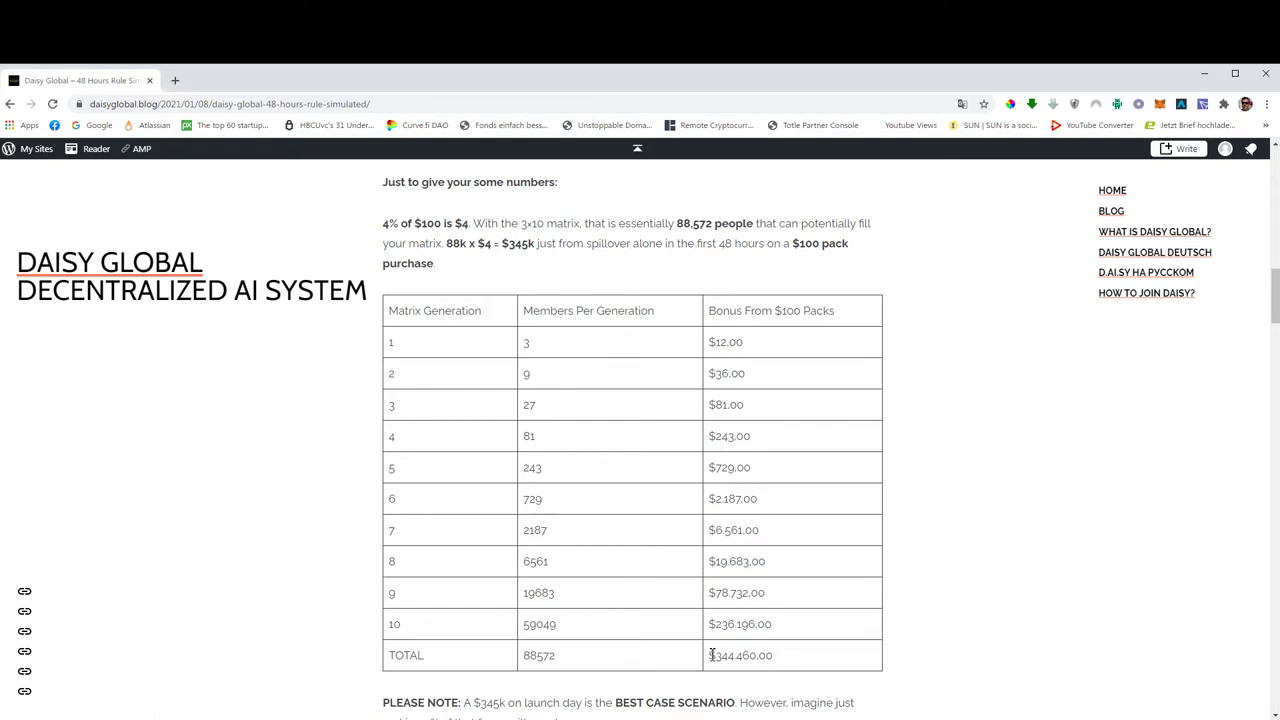
drag(711, 655, 786, 665)
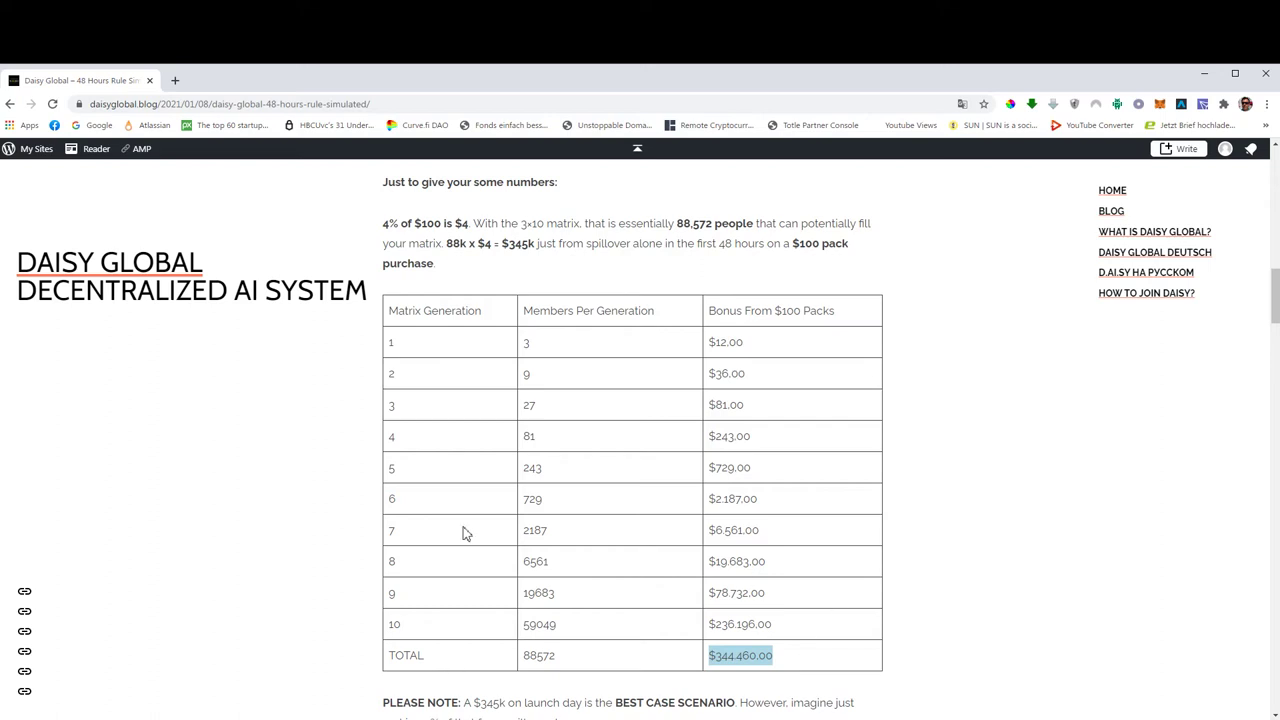
- Mark the table rows for generations 3 through 10, then clear the selection and scroll on
drag(392, 405, 545, 414)
drag(463, 419, 783, 640)
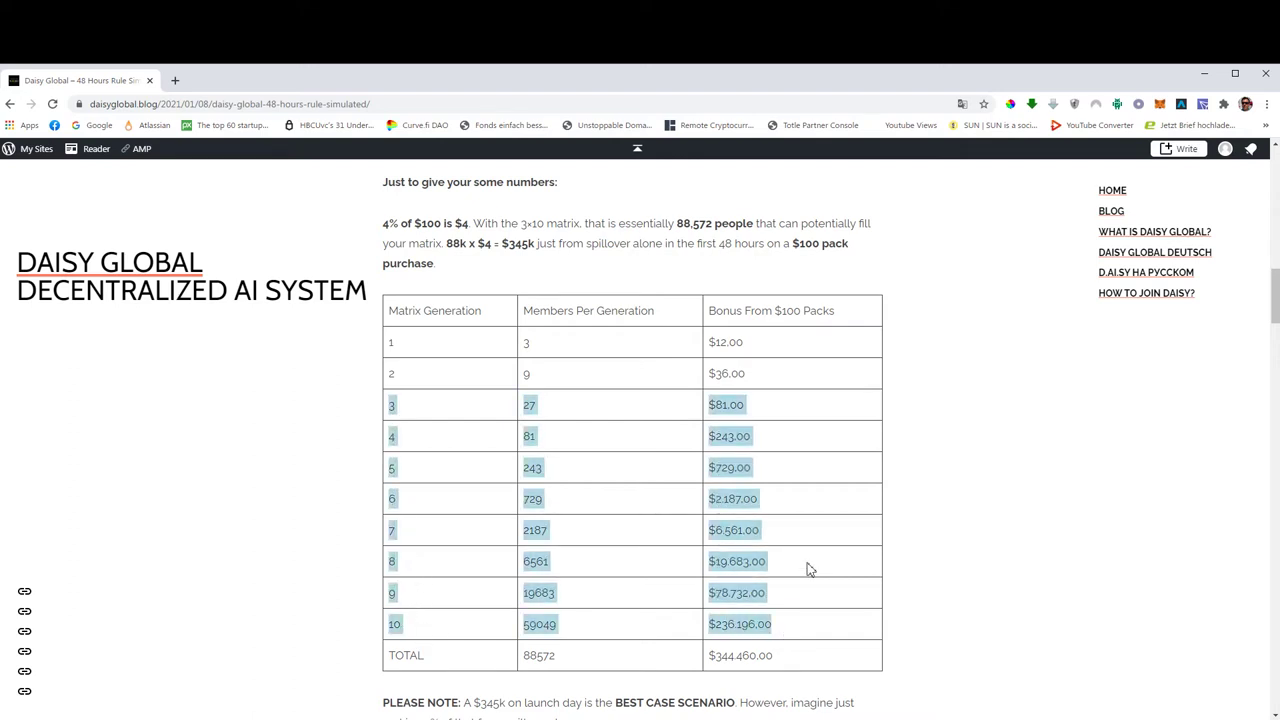
click(921, 538)
scroll(922, 539, down, 1)
scroll(925, 541, up, 1)
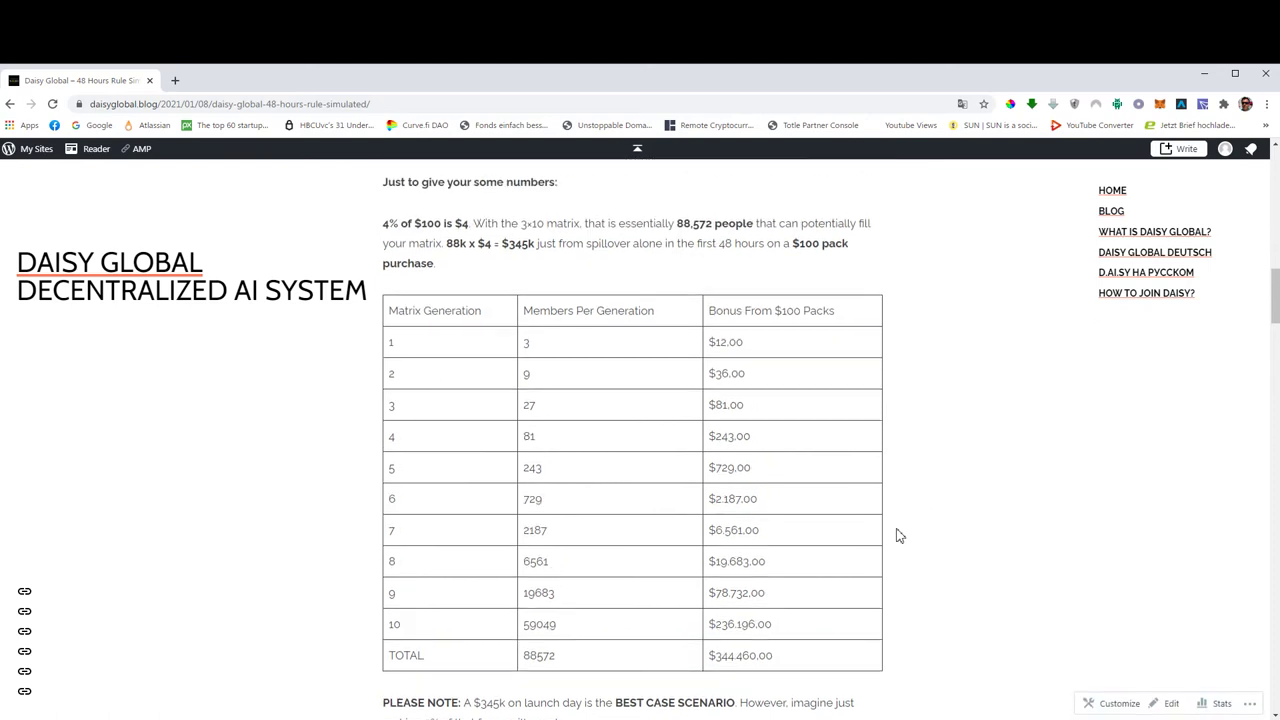
scroll(900, 533, down, 1)
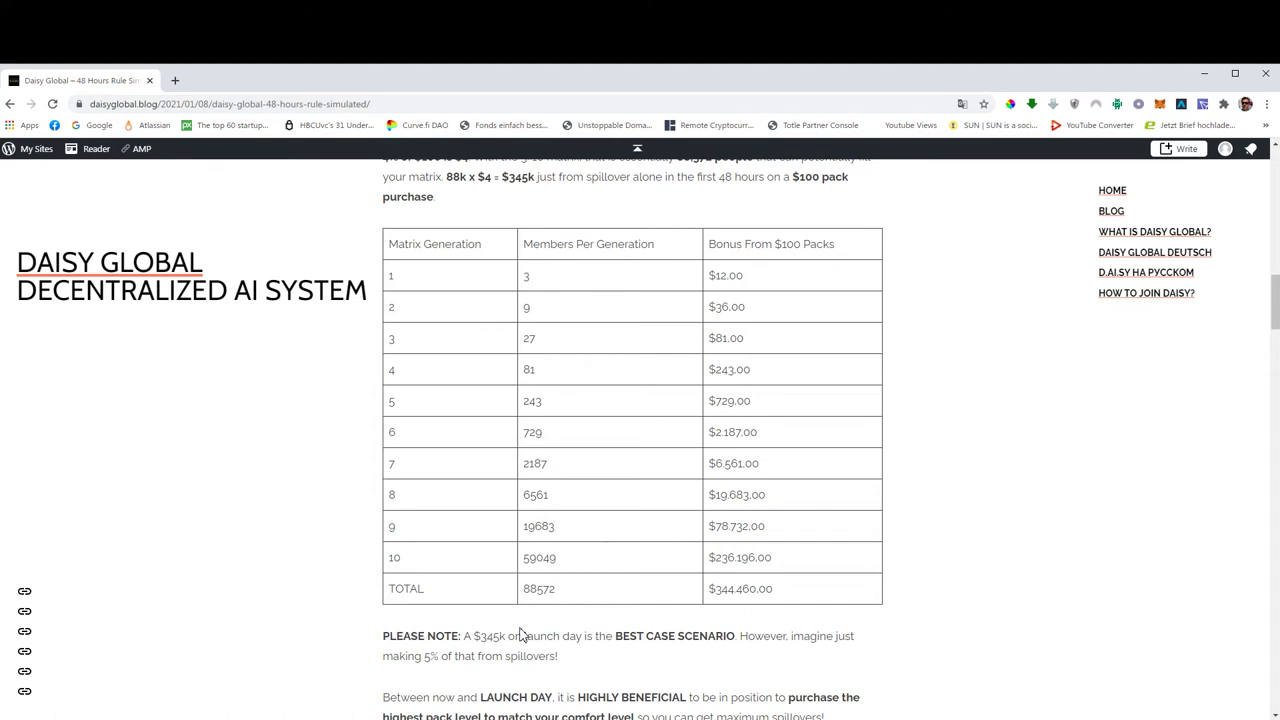
scroll(520, 636, down, 1)
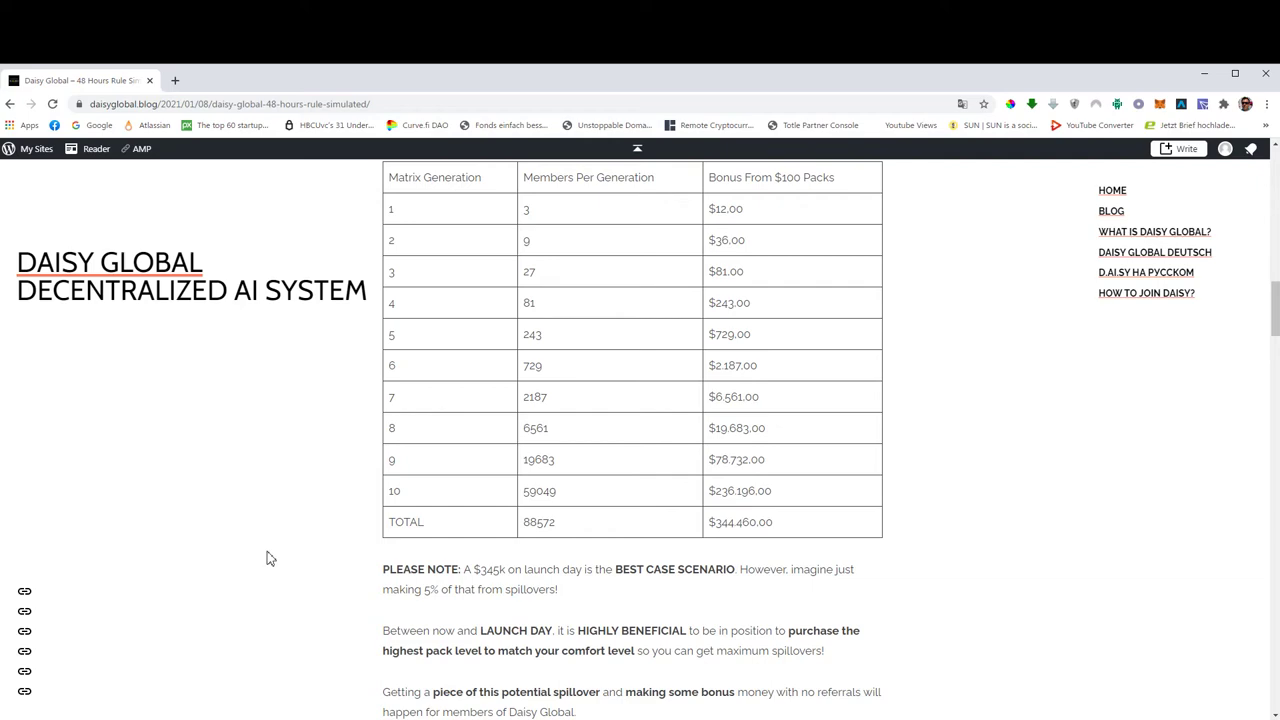
- Switch to the DAISY_simulator_ver0.3_eng workbook and look at the Matrix Bonus detail near D32
mouse_move(342, 719)
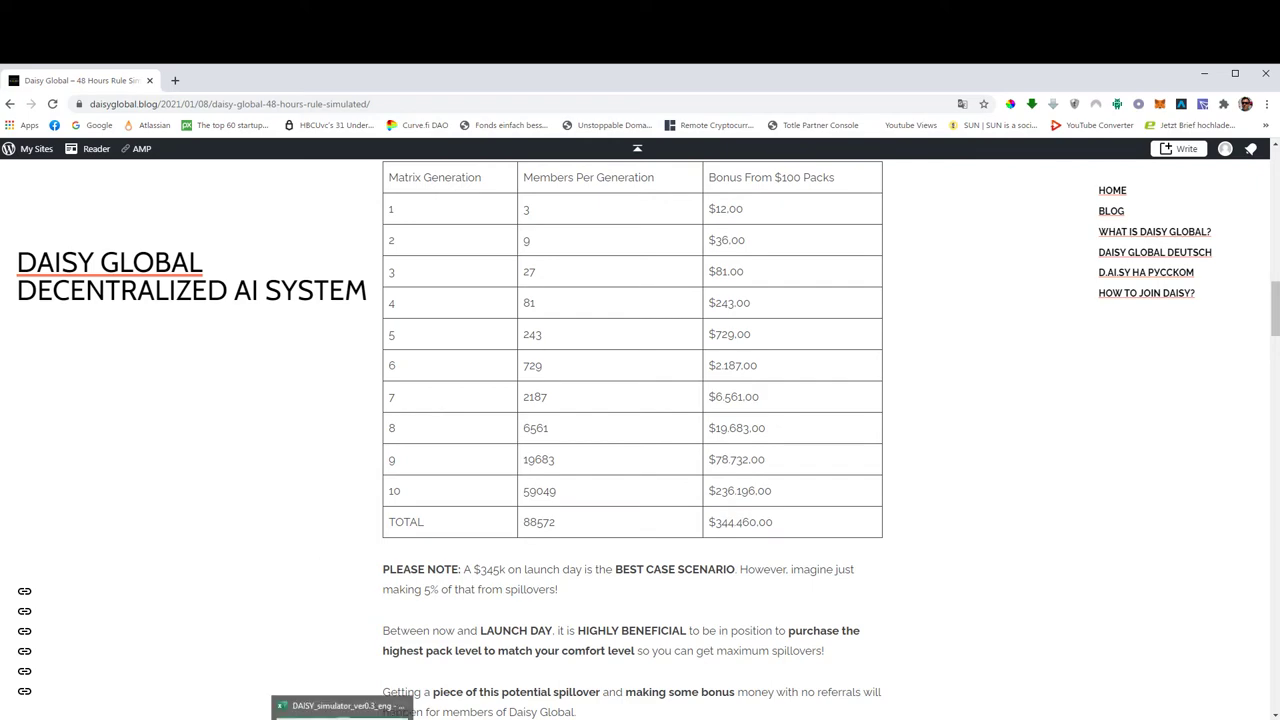
click(342, 688)
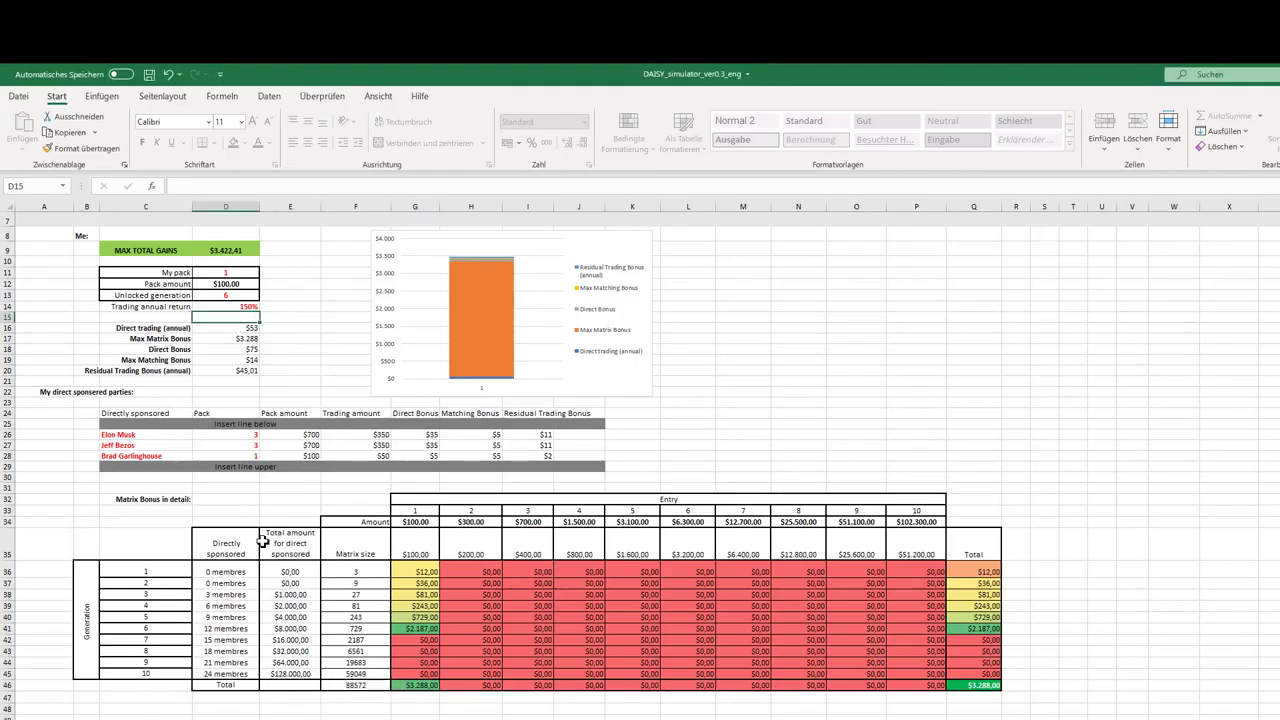
click(251, 499)
scroll(250, 500, up, 1)
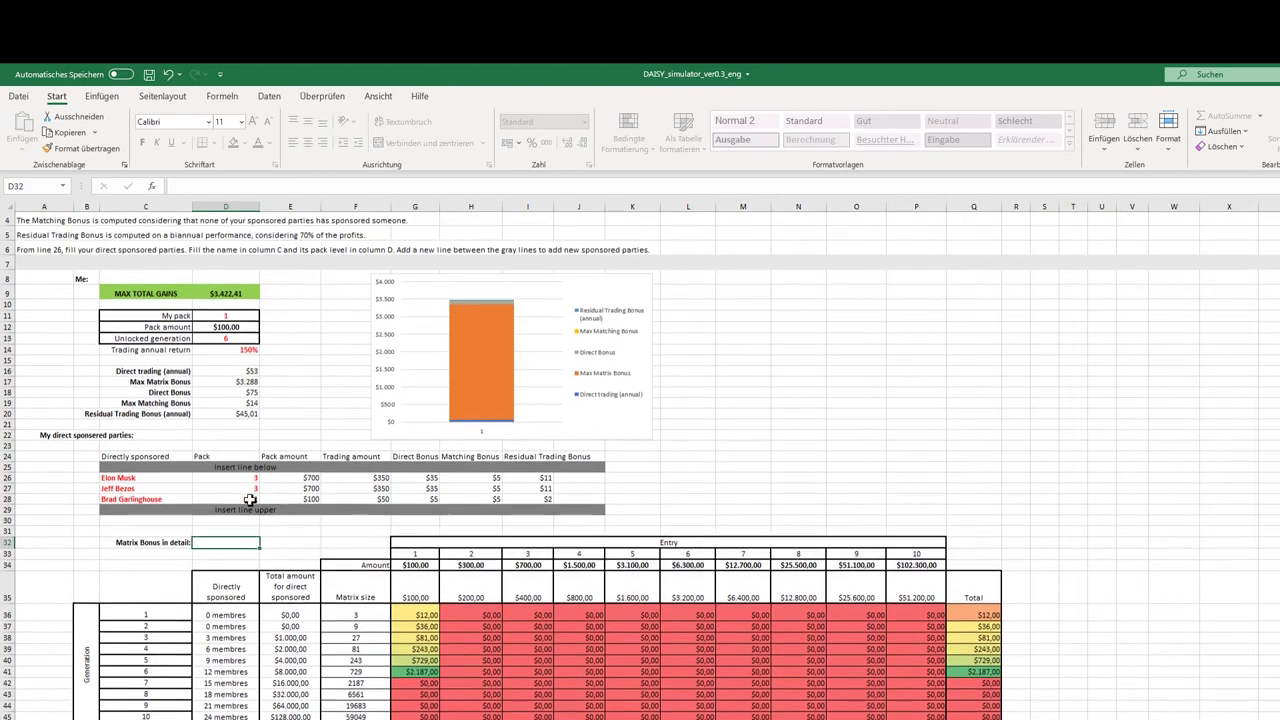
scroll(250, 500, down, 1)
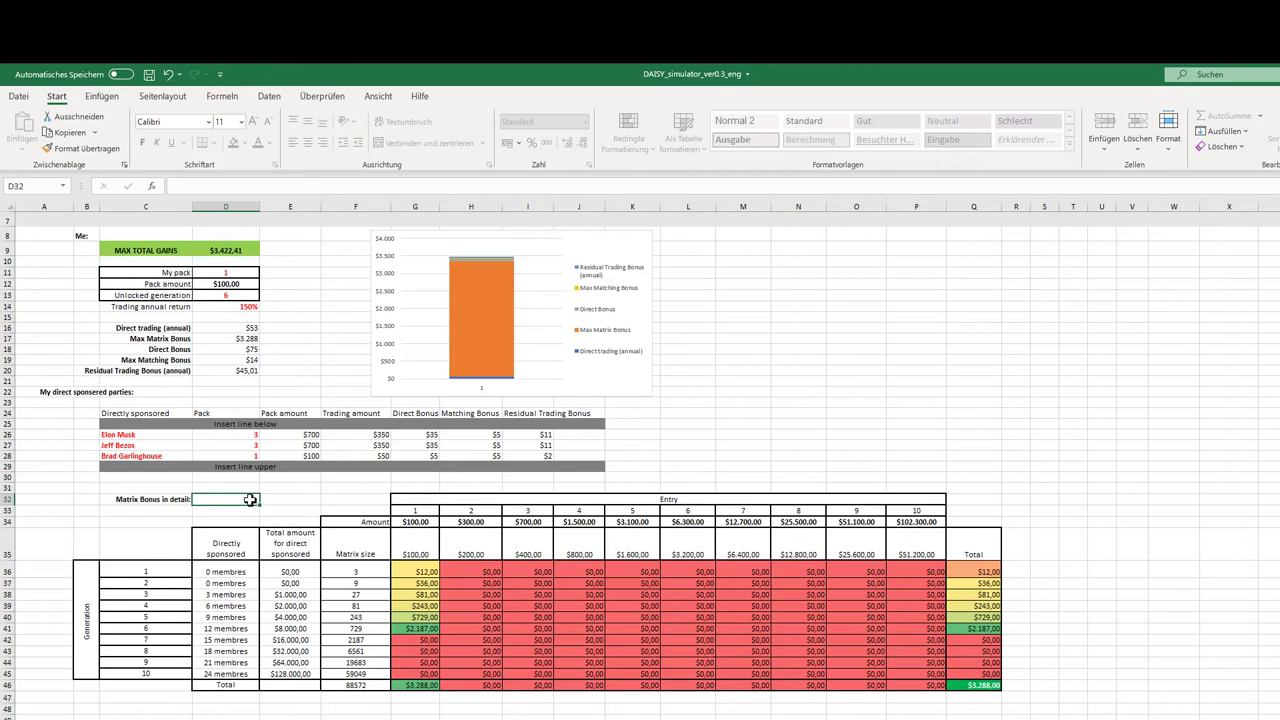
- Review the unlocked generation value in D13, My pack in D11, and the G46 total formula
click(296, 296)
click(233, 294)
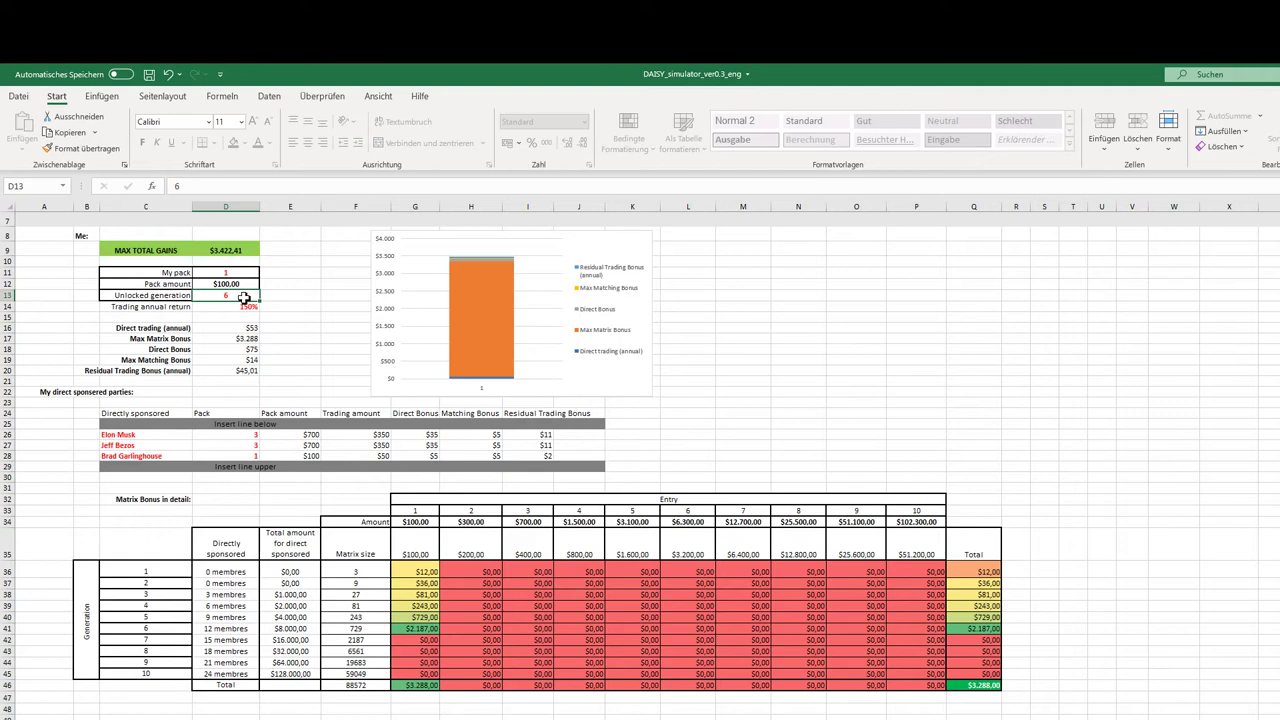
click(280, 273)
click(219, 276)
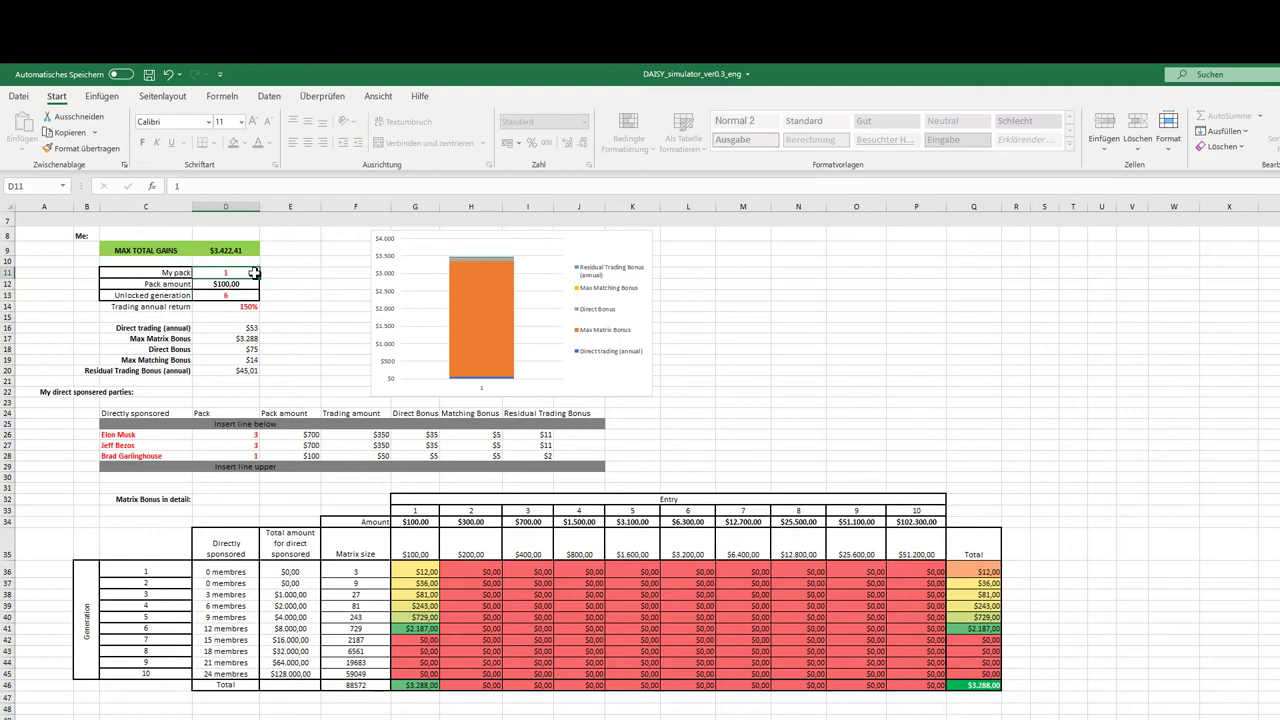
click(418, 685)
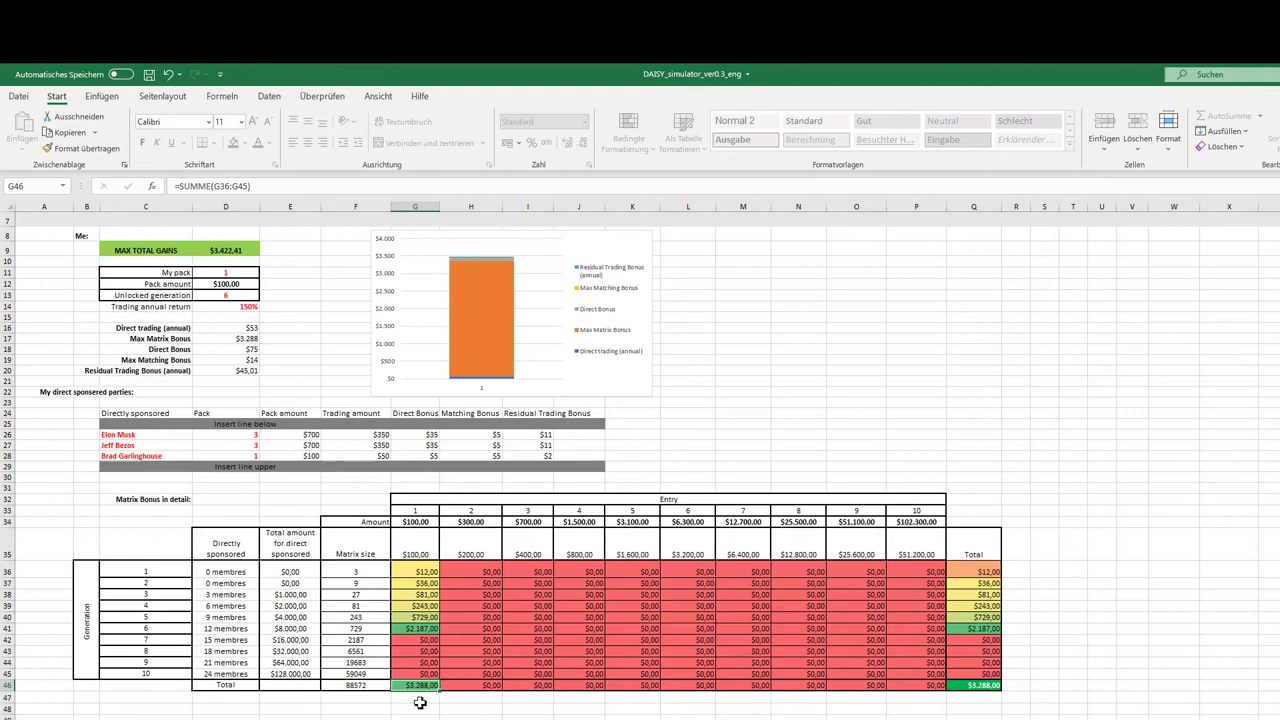
- Set unlocked generations in D13 to 7, giving $9,983.41 max total gains, then check G46
click(272, 296)
click(250, 294)
text(7)
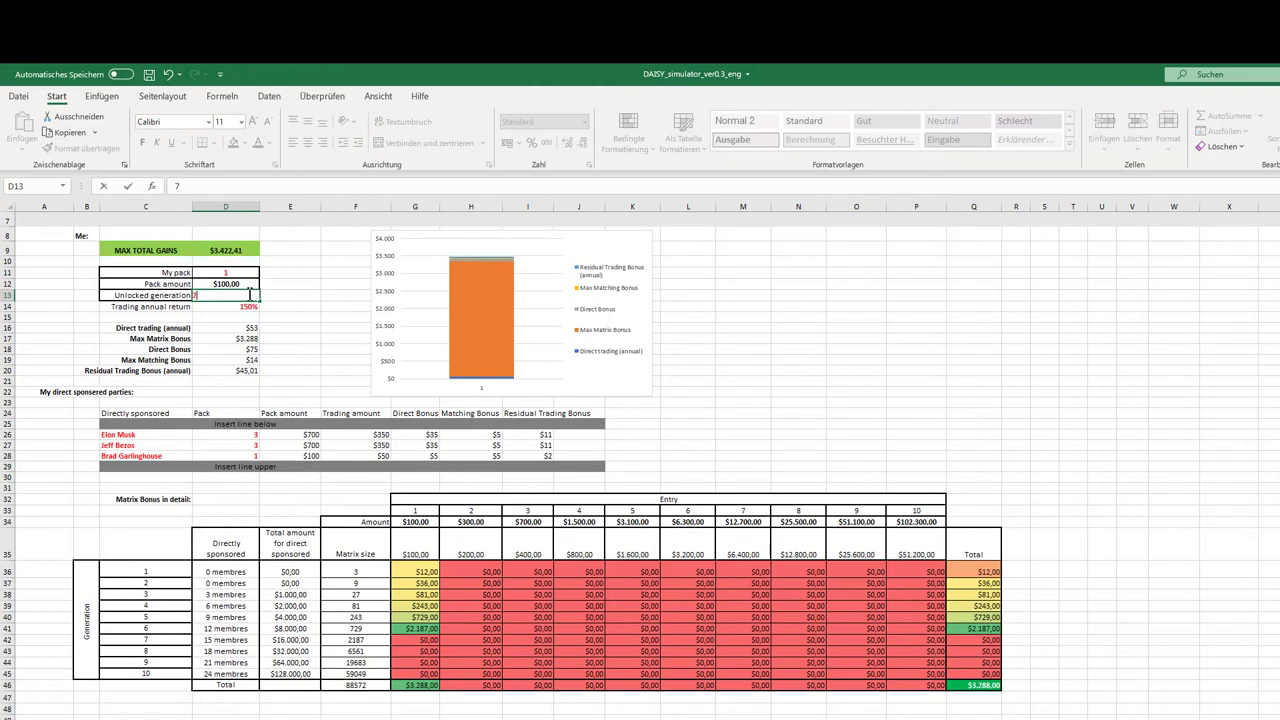
key(Return)
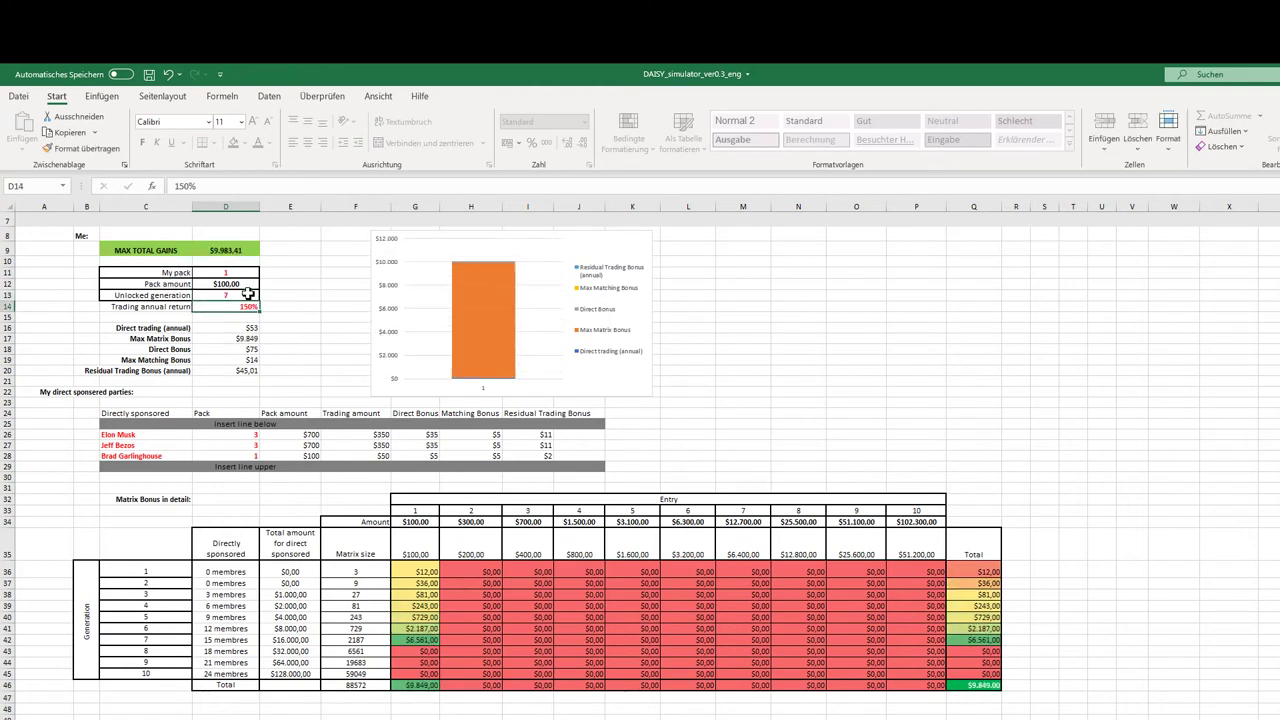
key(Up)
key(Right)
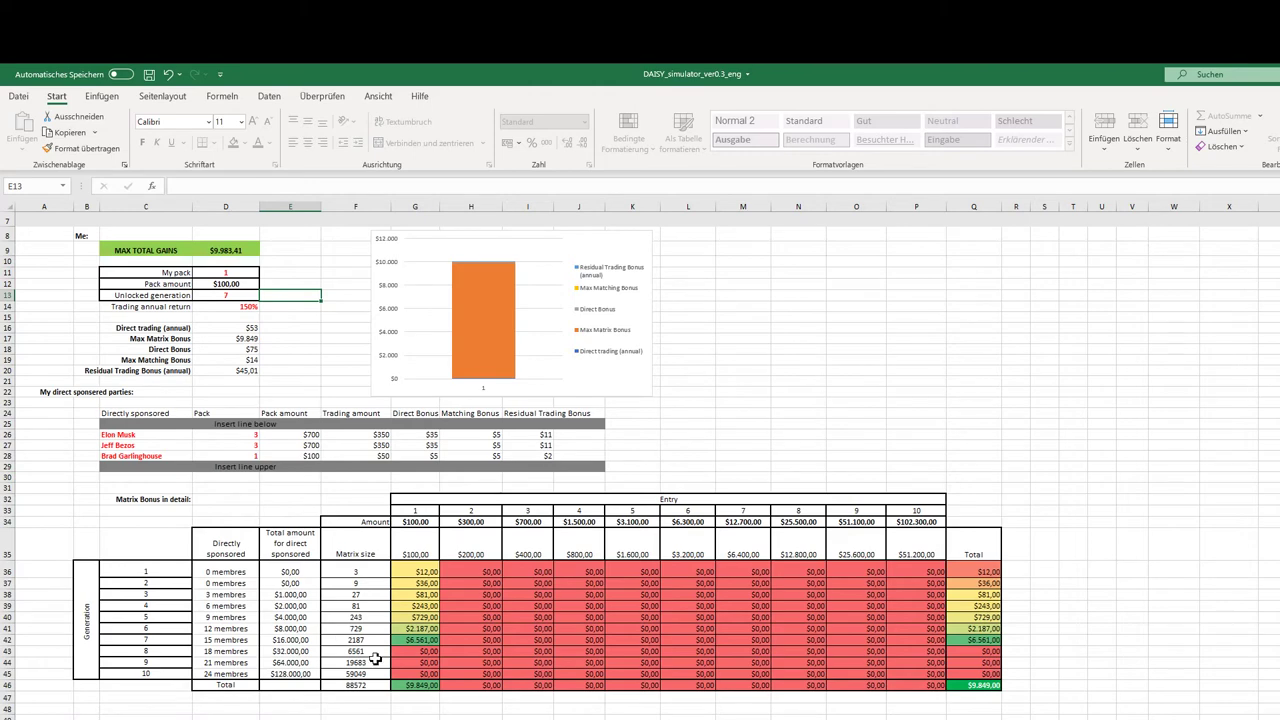
click(417, 686)
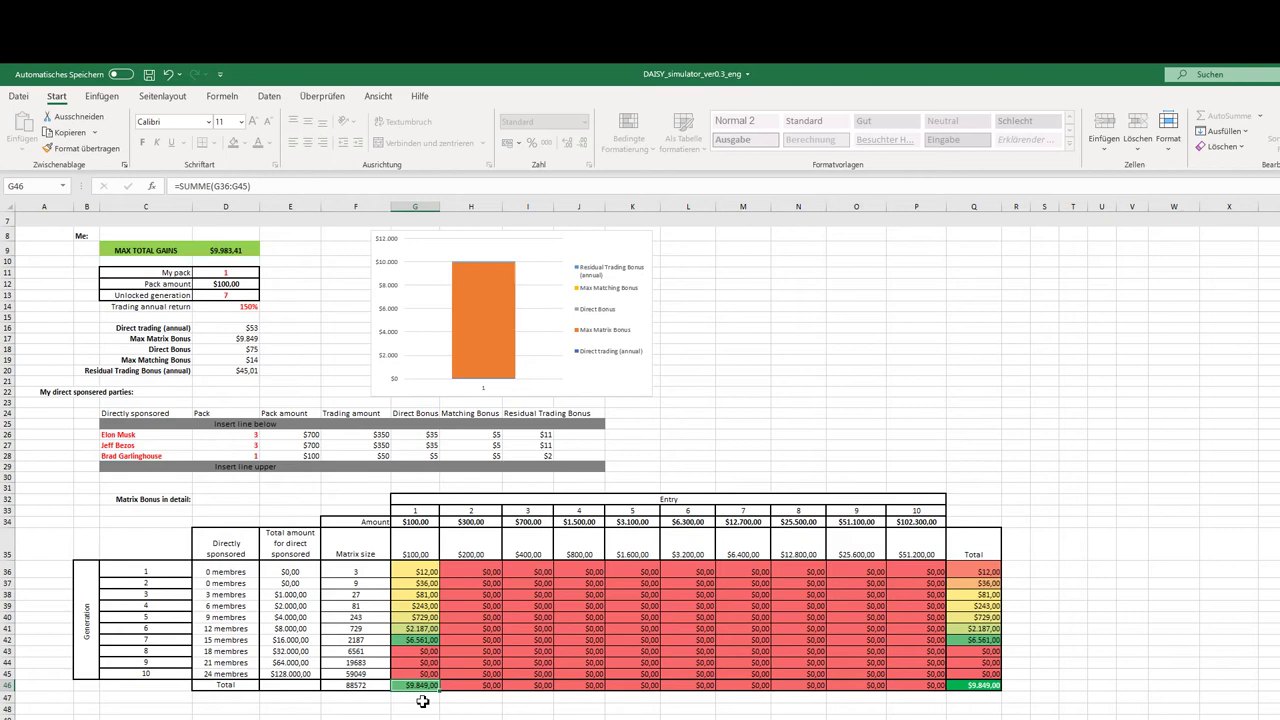
- Change the unlocked generation count in D13 to 10, raising max total gains to $344,594.41
double_click(233, 295)
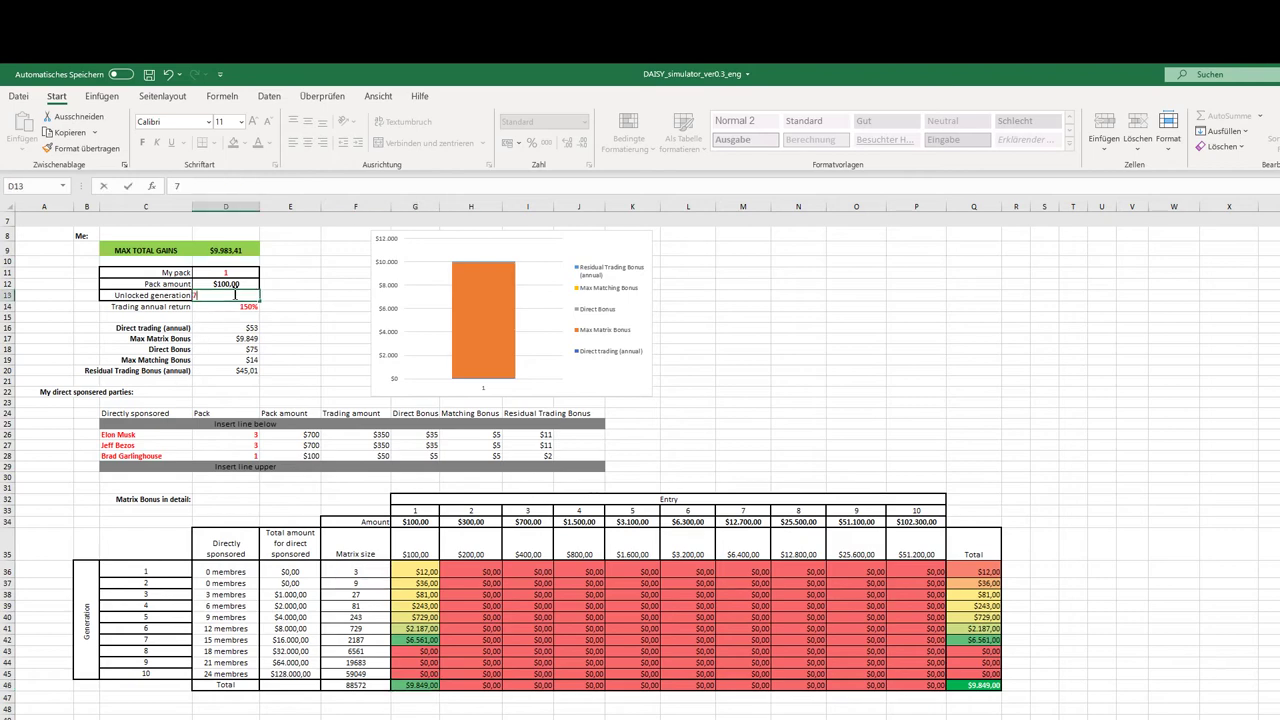
key(BackSpace)
text(10)
key(Return)
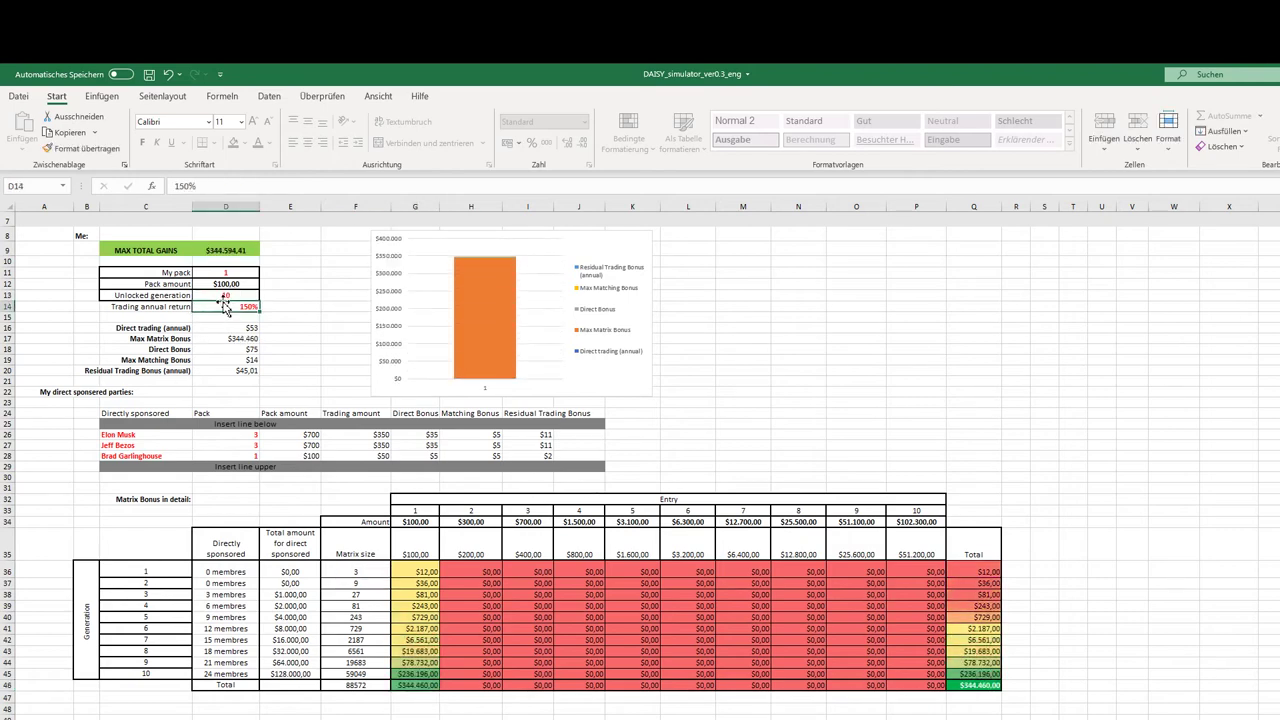
click(226, 297)
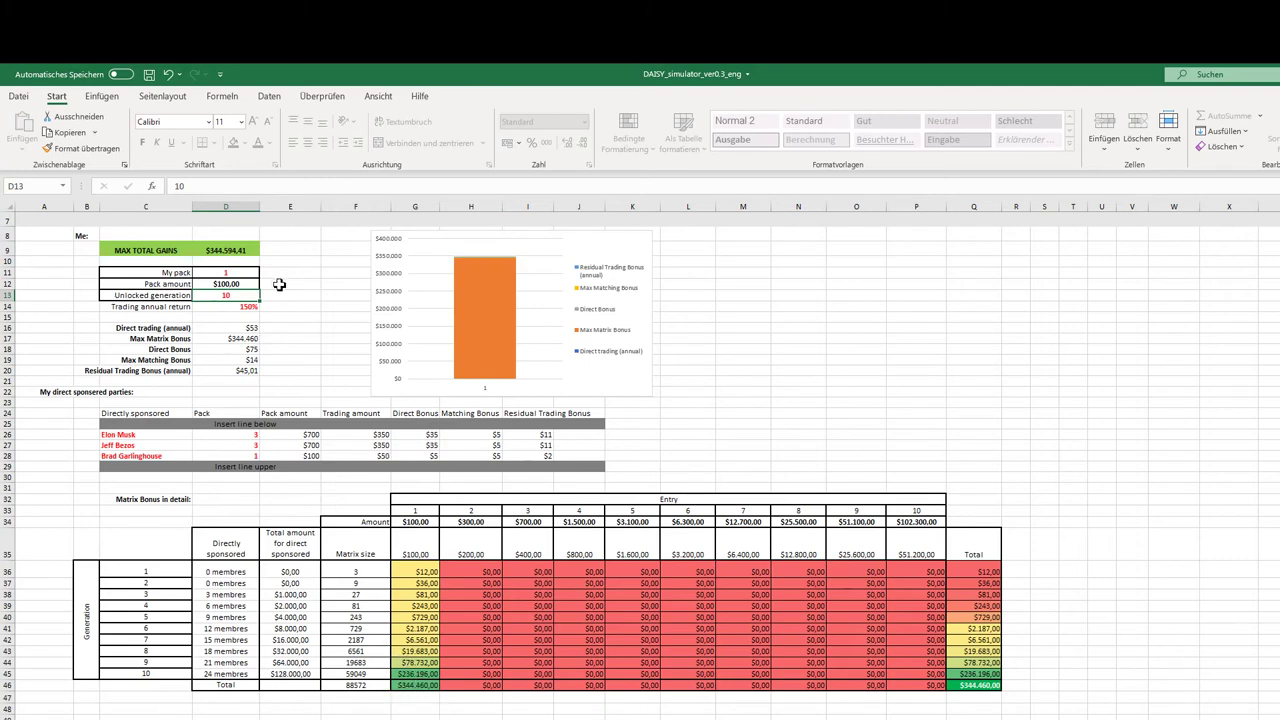
click(245, 274)
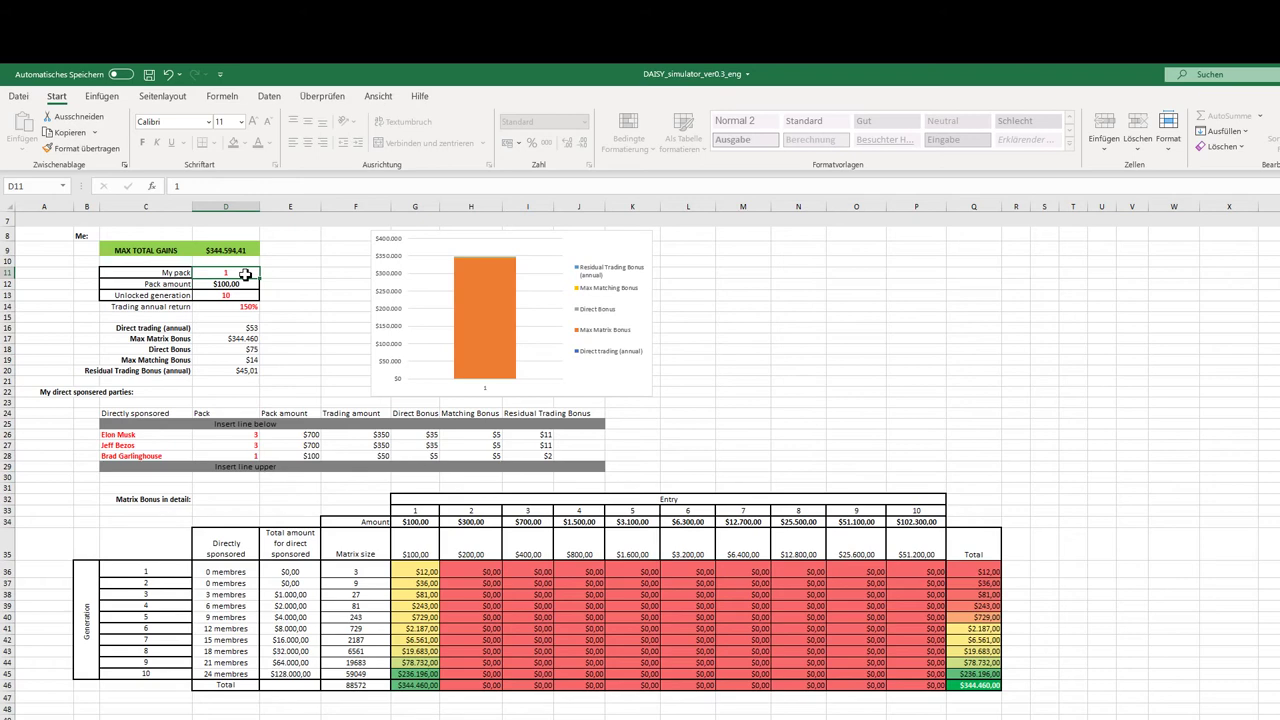
- Enter 3 as My pack in D11 for a $700.00 pack, then move down toward D13
text(3)
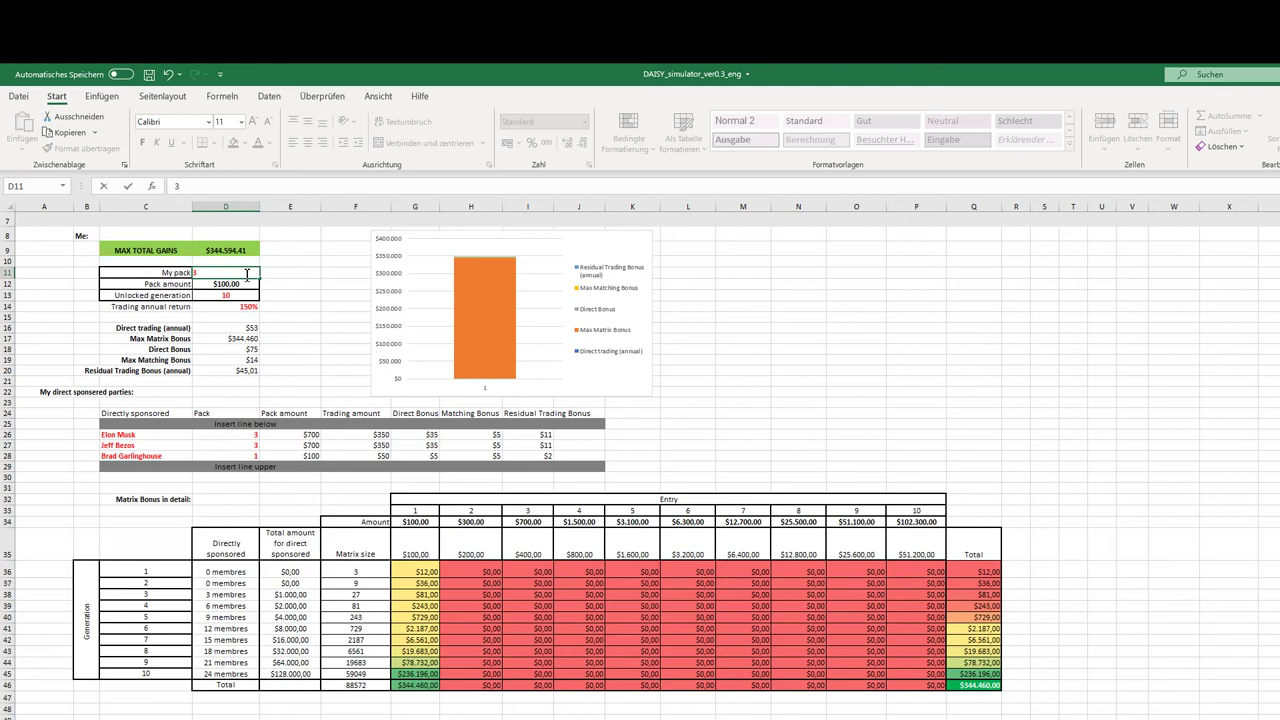
key(Return)
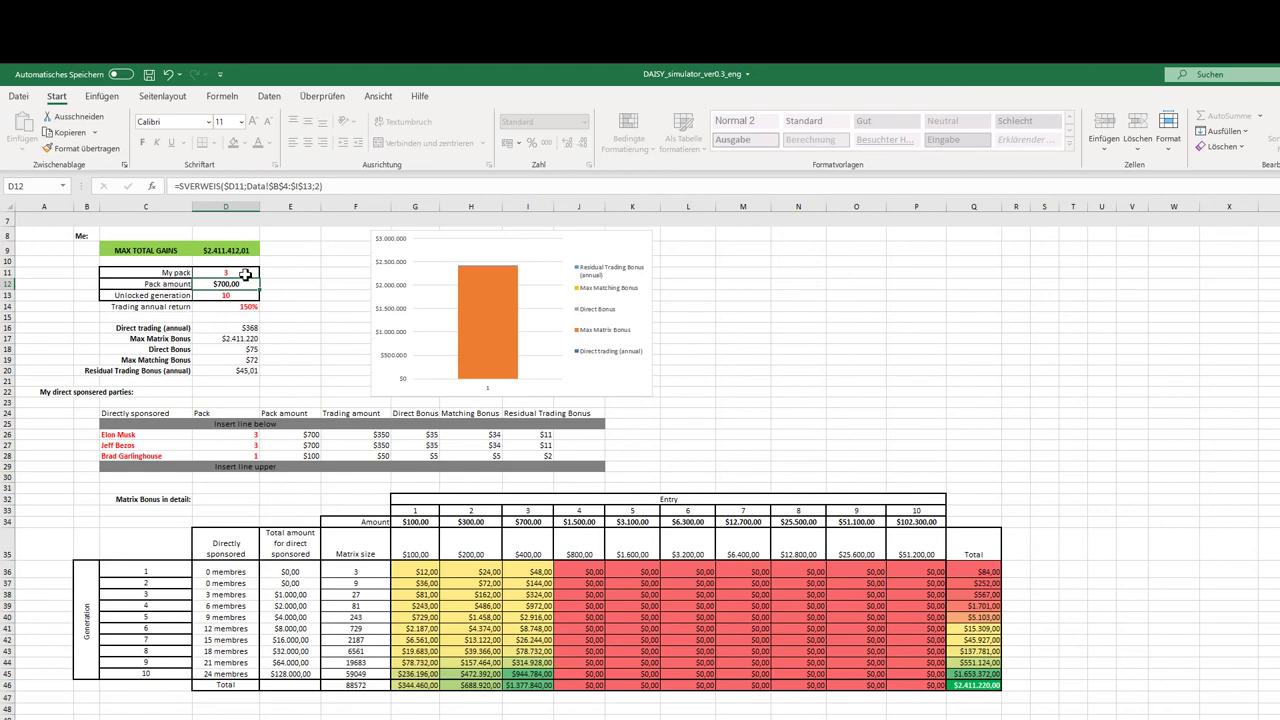
click(245, 275)
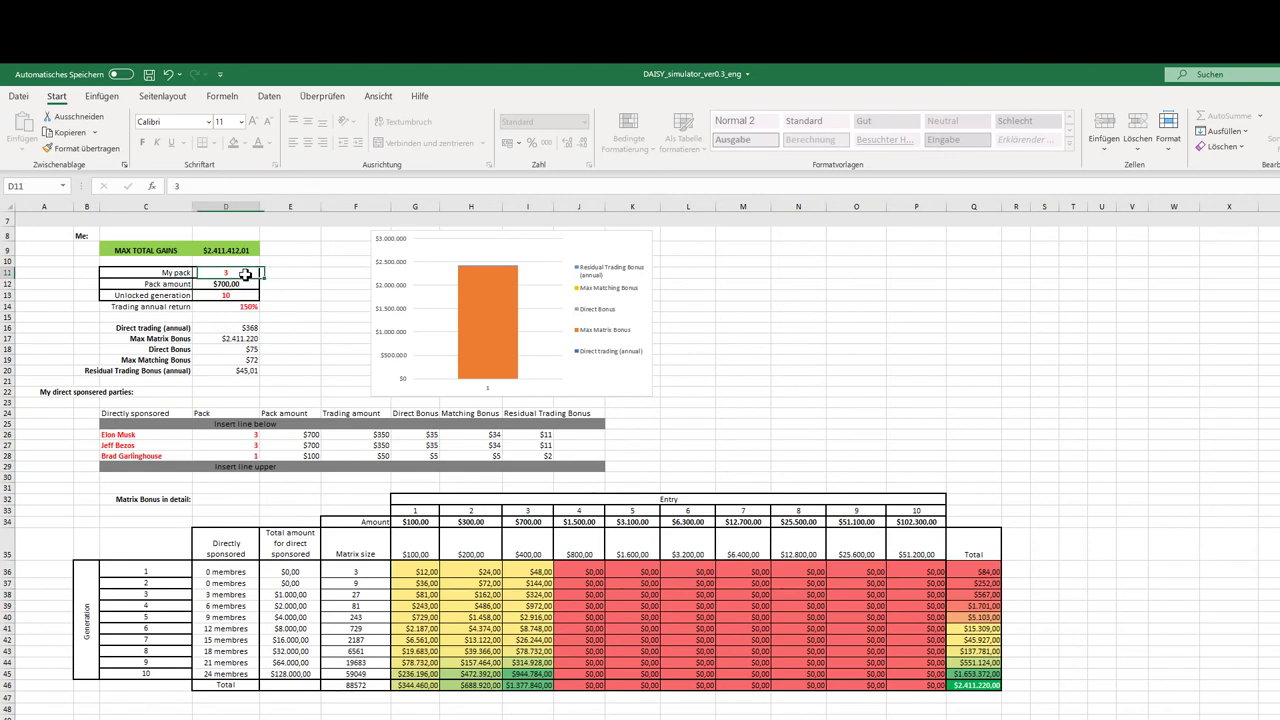
key(Down)
key(Down)
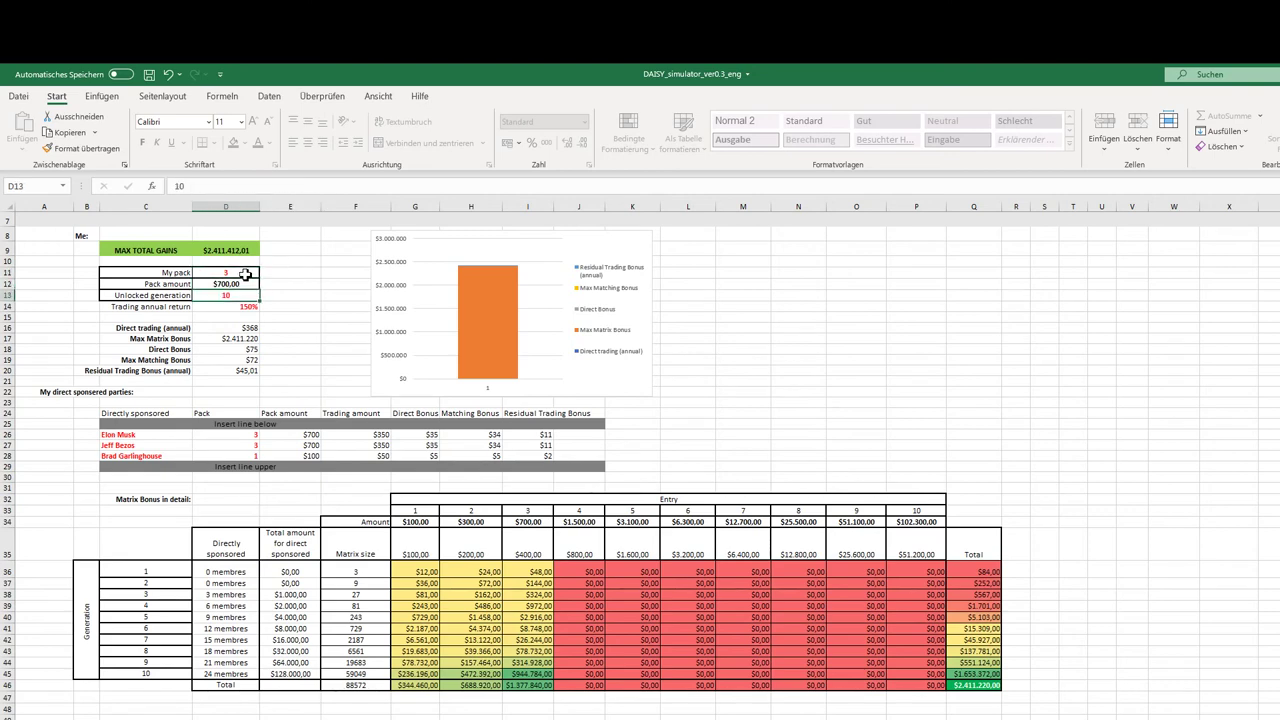
- Enter 6 unlocked generations in D13, then review the G46:I46 entry totals
text(6)
key(Tab)
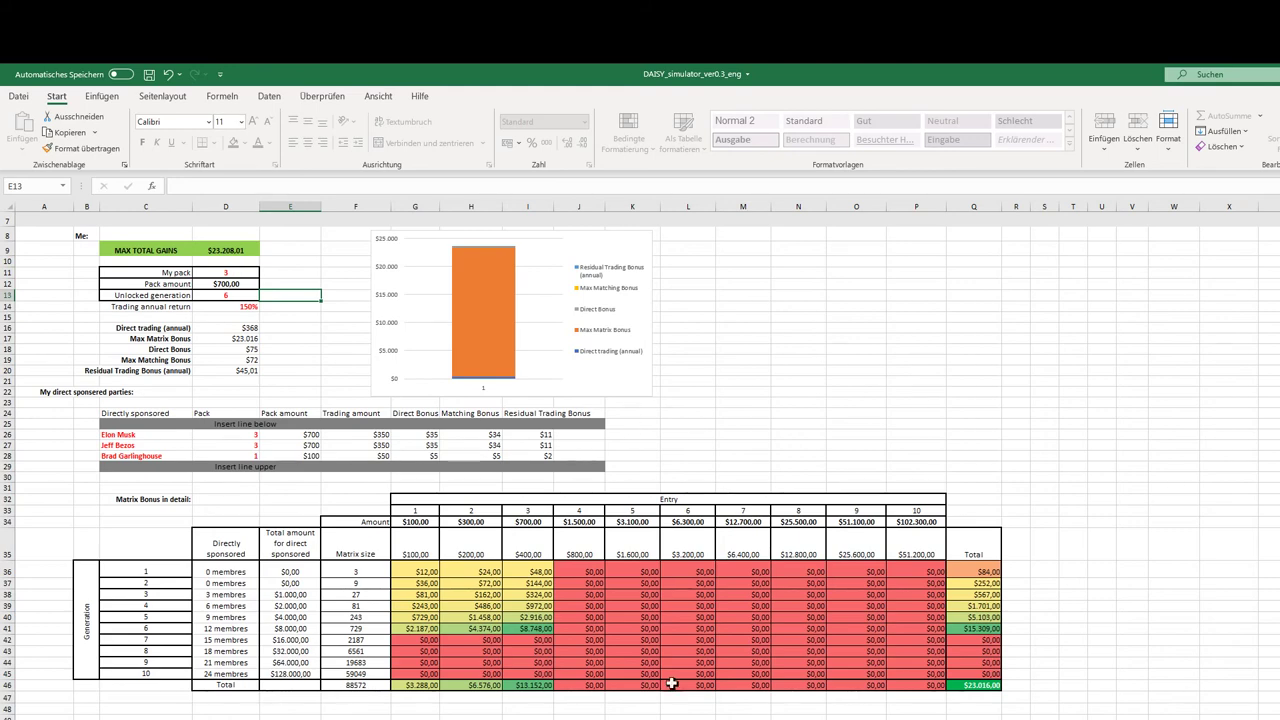
click(423, 686)
drag(425, 686, 533, 686)
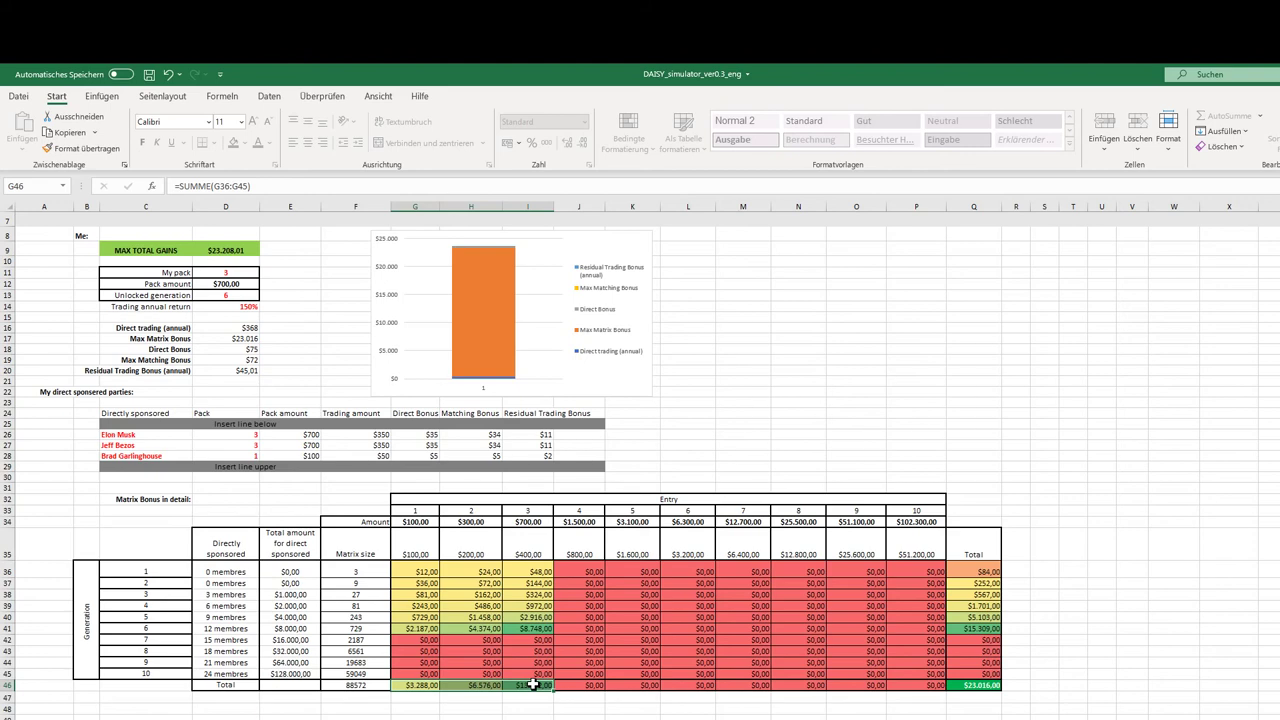
click(752, 438)
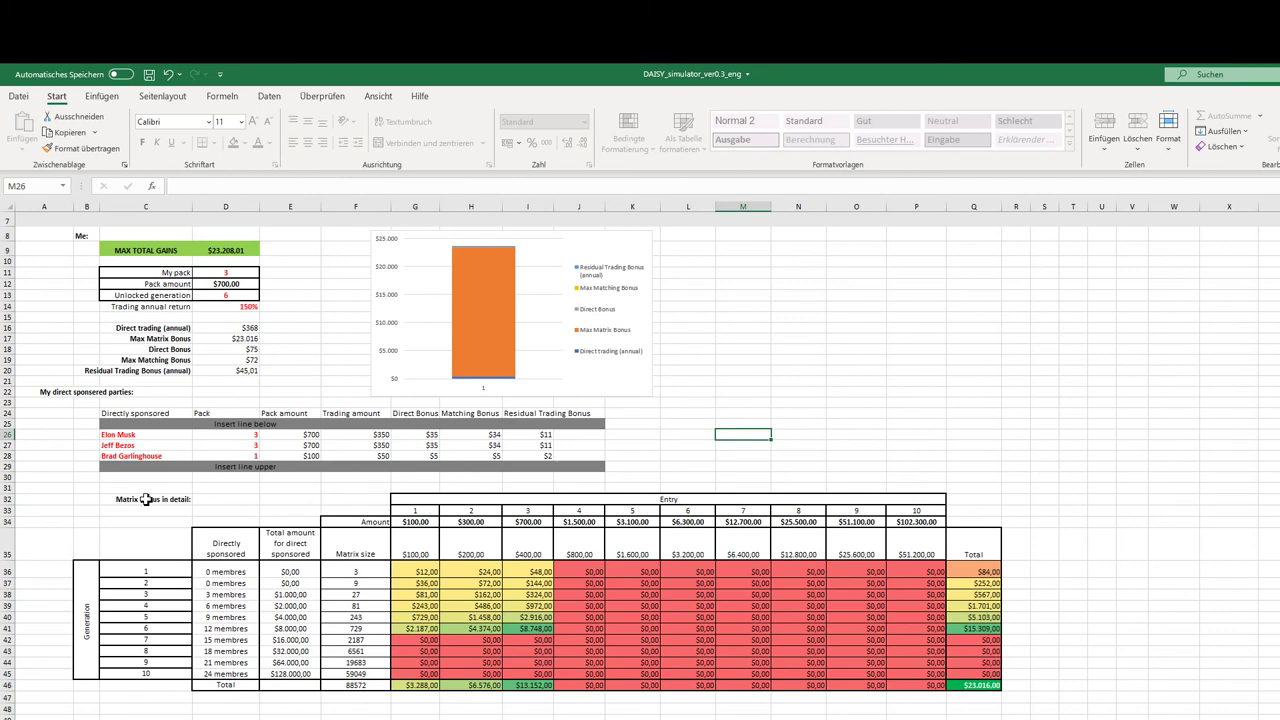
- Return to the blog post in Chrome and scroll to the notes below the $344,460.00 total
click(257, 718)
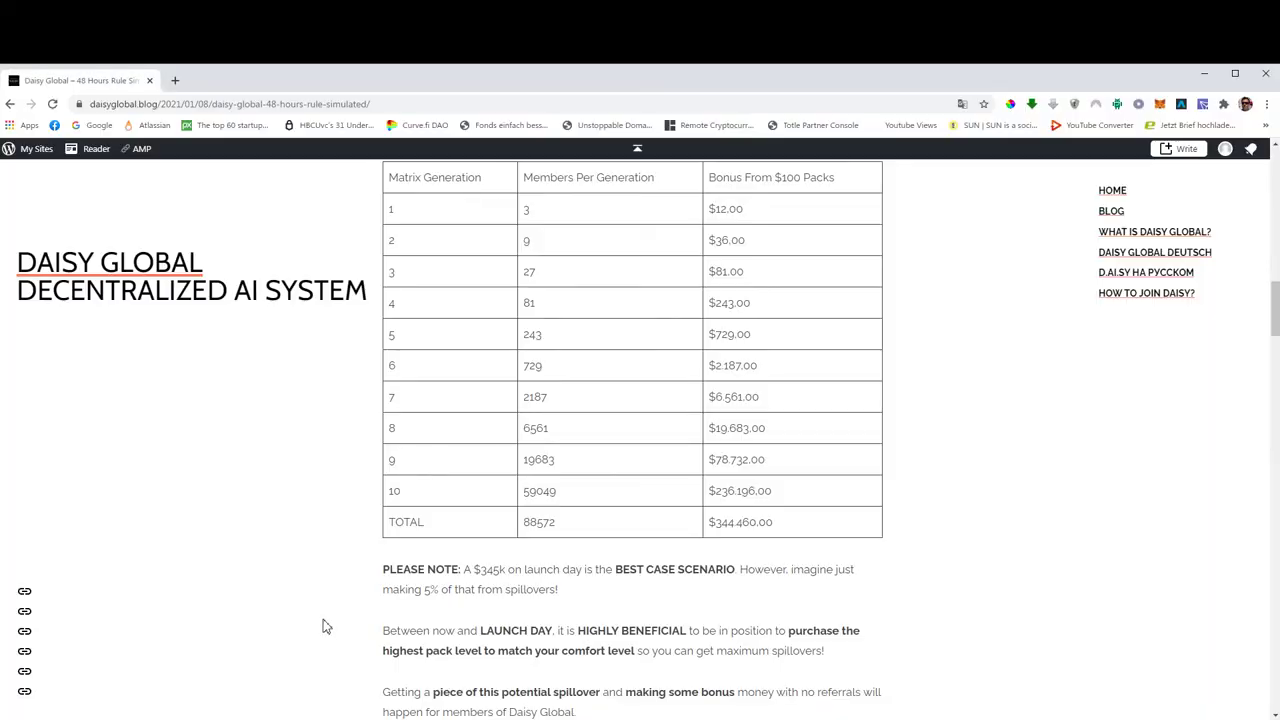
scroll(510, 548, down, 2)
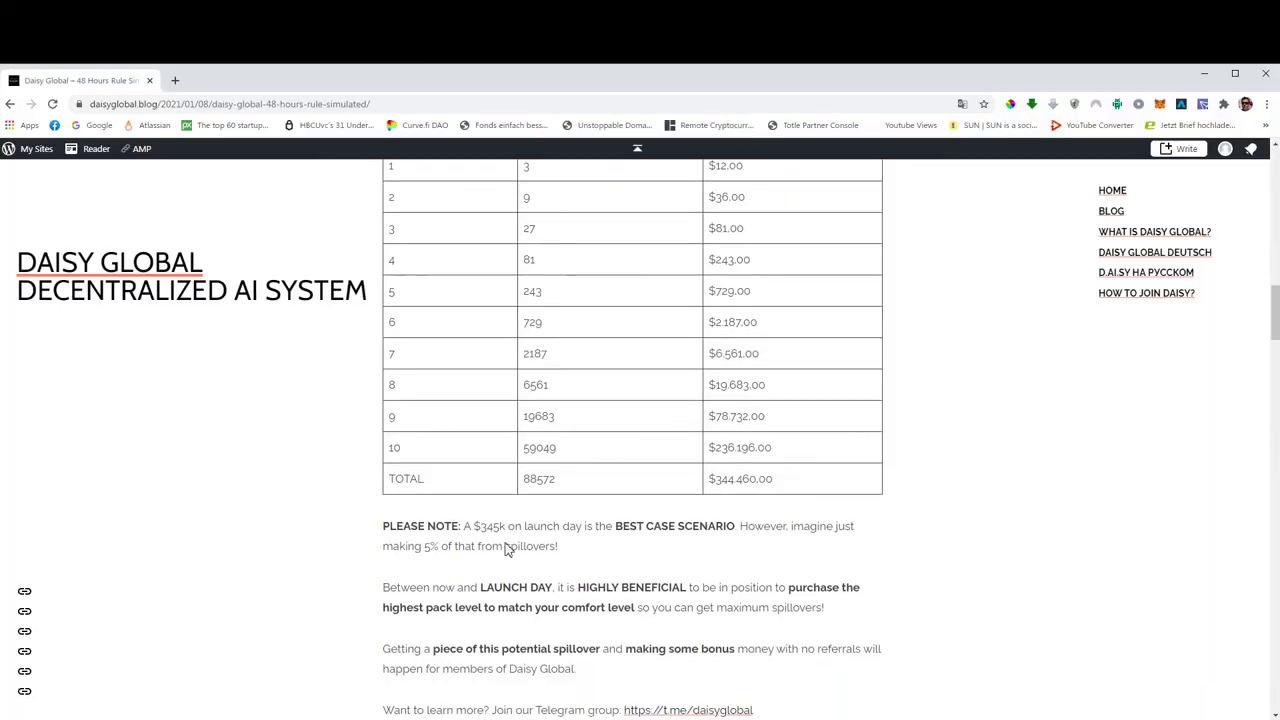